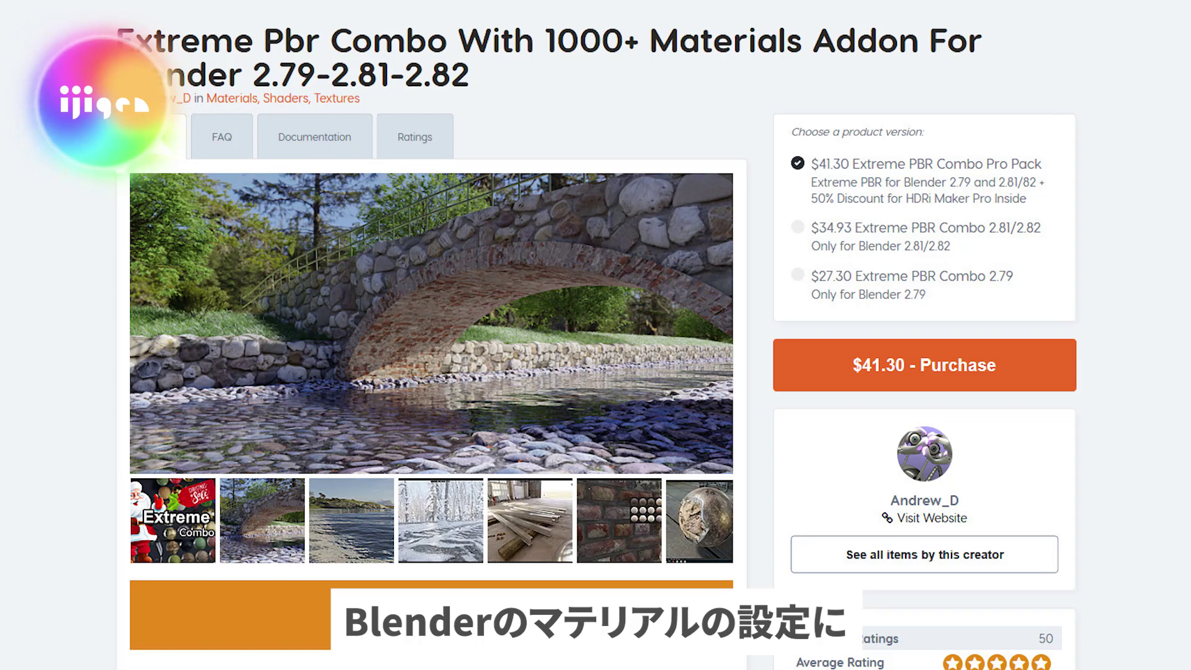
- Zoom the viewport out and back in to survey the cube, sphere and cylinder
scroll(433, 335, "down", 5)
scroll(433, 335, "down", 10)
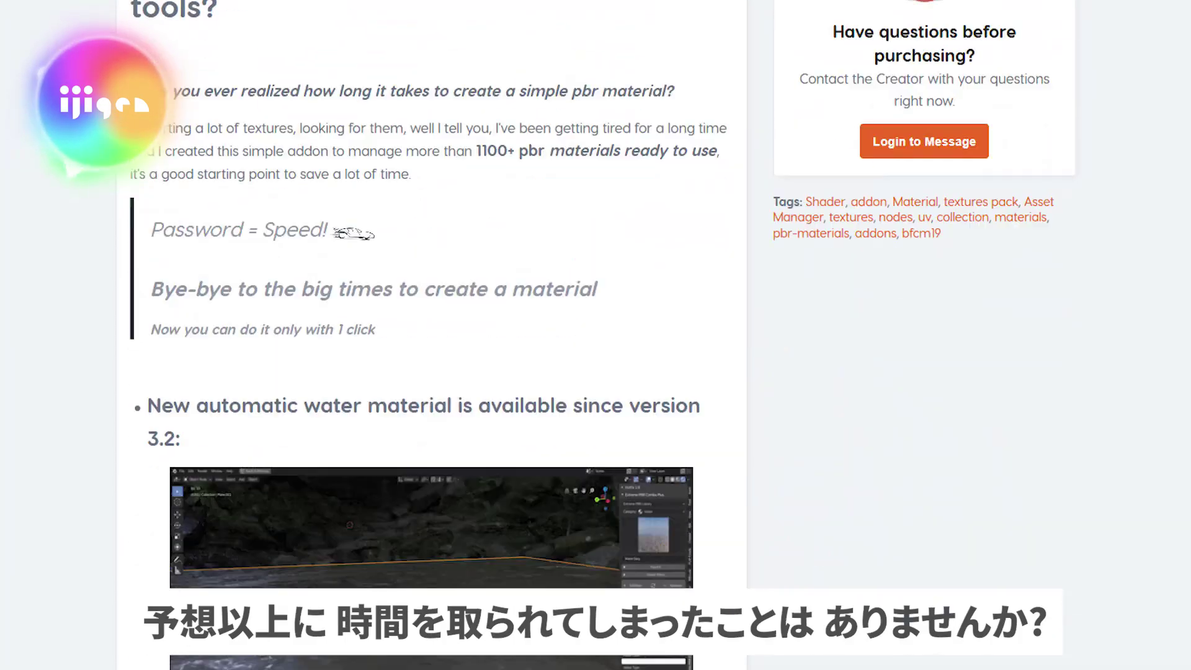
scroll(432, 335, "down", 10)
scroll(432, 335, "down", 3)
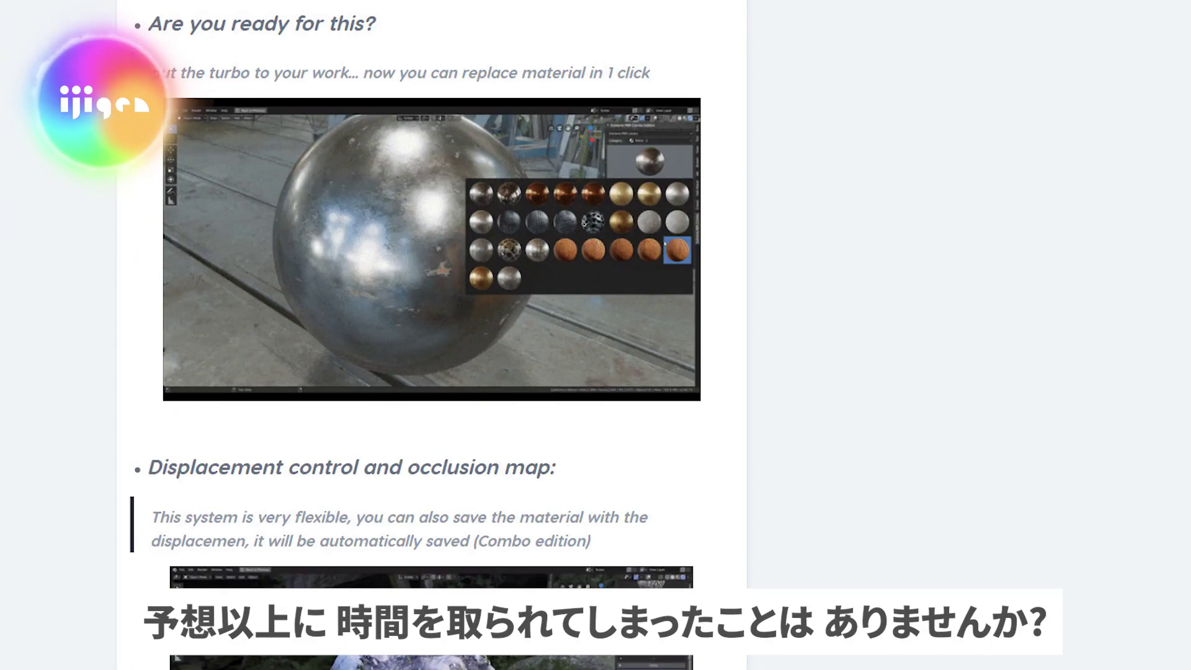
scroll(432, 335, "down", 10)
scroll(432, 335, "down", 10)
scroll(433, 335, "down", 5)
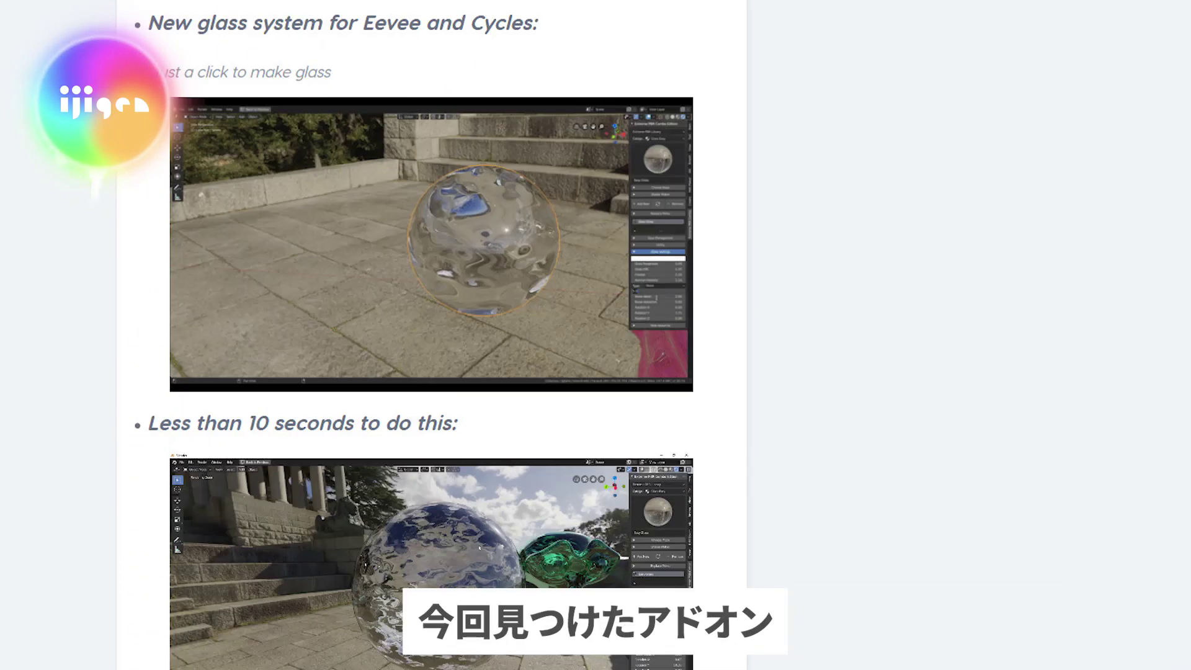
scroll(433, 335, "up", 10)
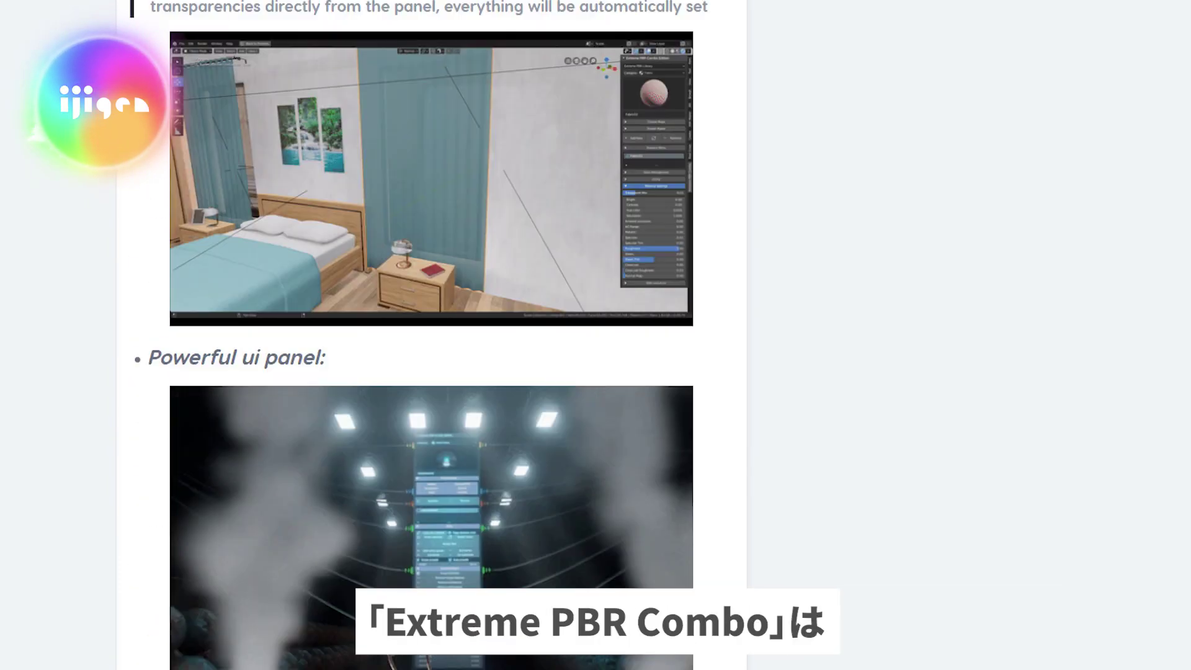
scroll(433, 335, "up", 10)
scroll(433, 335, "up", 10)
scroll(433, 335, "up", 10)
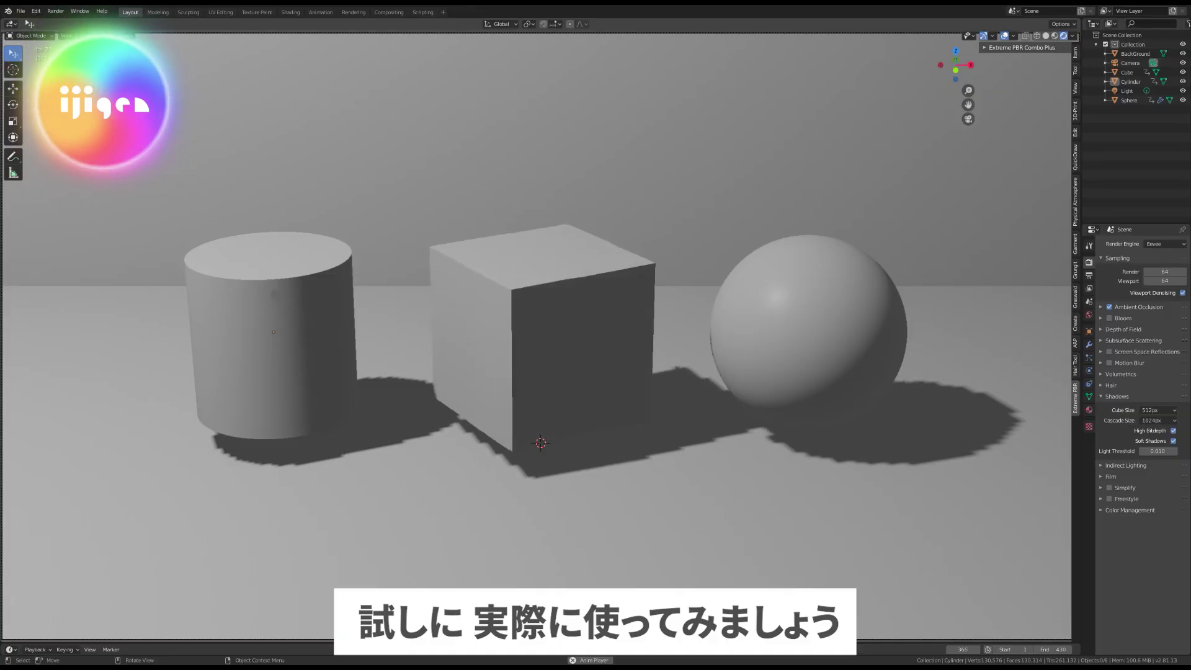
- Look through the camera, then zoom and orbit to view the whole stage from above
key("KP_0")
scroll(221, 41, "down", 3)
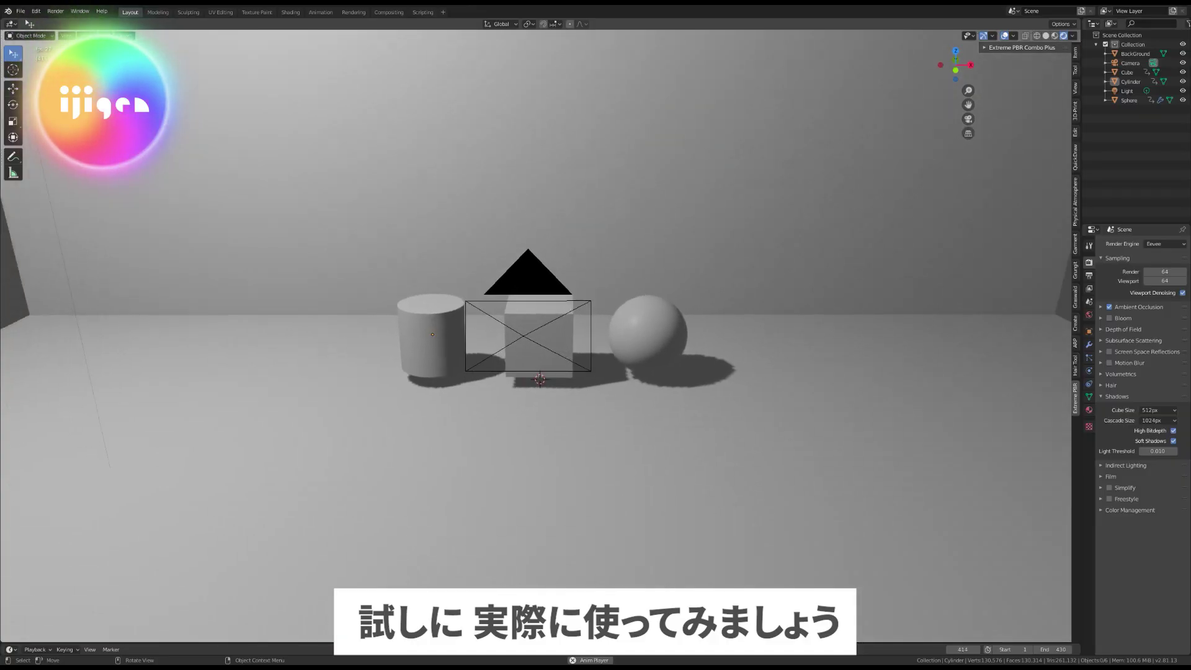
scroll(222, 41, "down", 4)
scroll(222, 41, "down", 2)
scroll(221, 41, "up", 3)
scroll(221, 41, "down", 3)
mouse_move(222, 41)
middle_mouse_down()
mouse_move(247, 98)
mouse_move(375, 168)
middle_mouse_up()
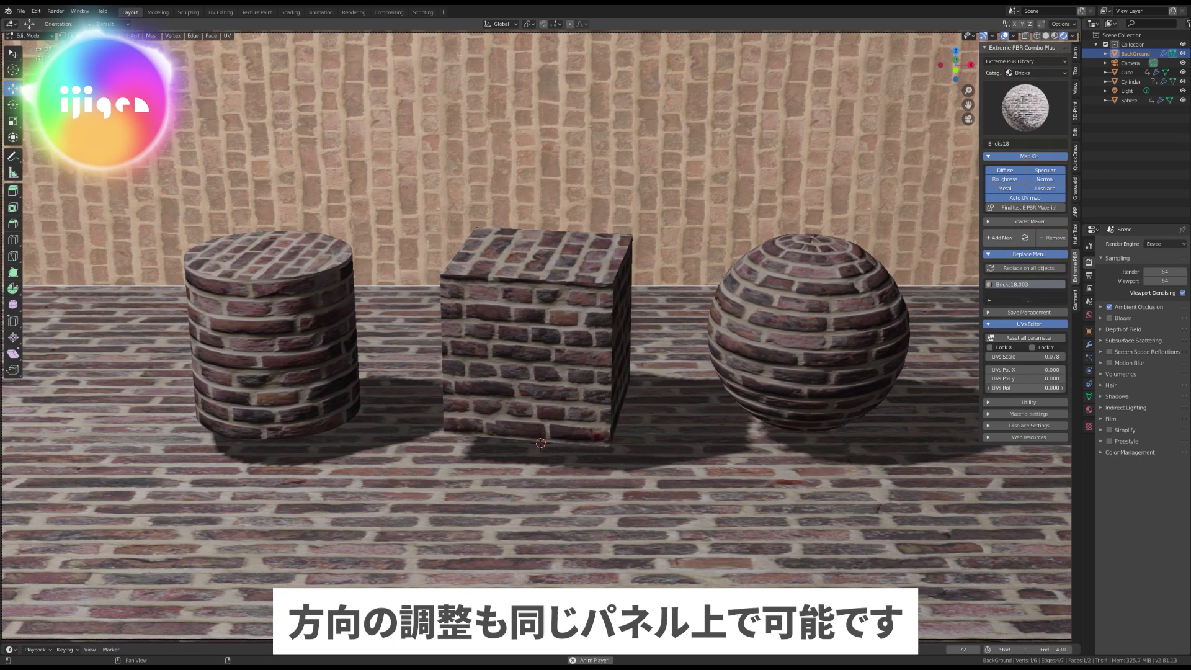
- Rotate the brick textures to a UVs Rot of about 43 degrees
left_click_drag(1027, 388, 1055, 388)
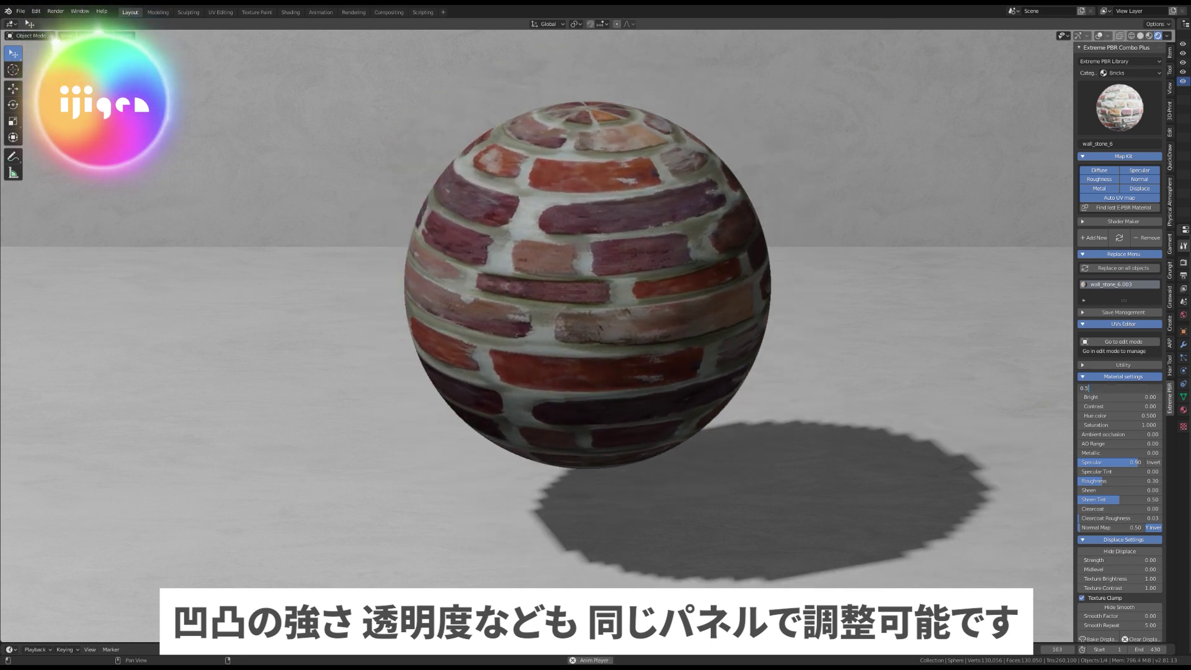
- Confirm a Transparent Mix of 0.5 on the sphere's material
key("Return")
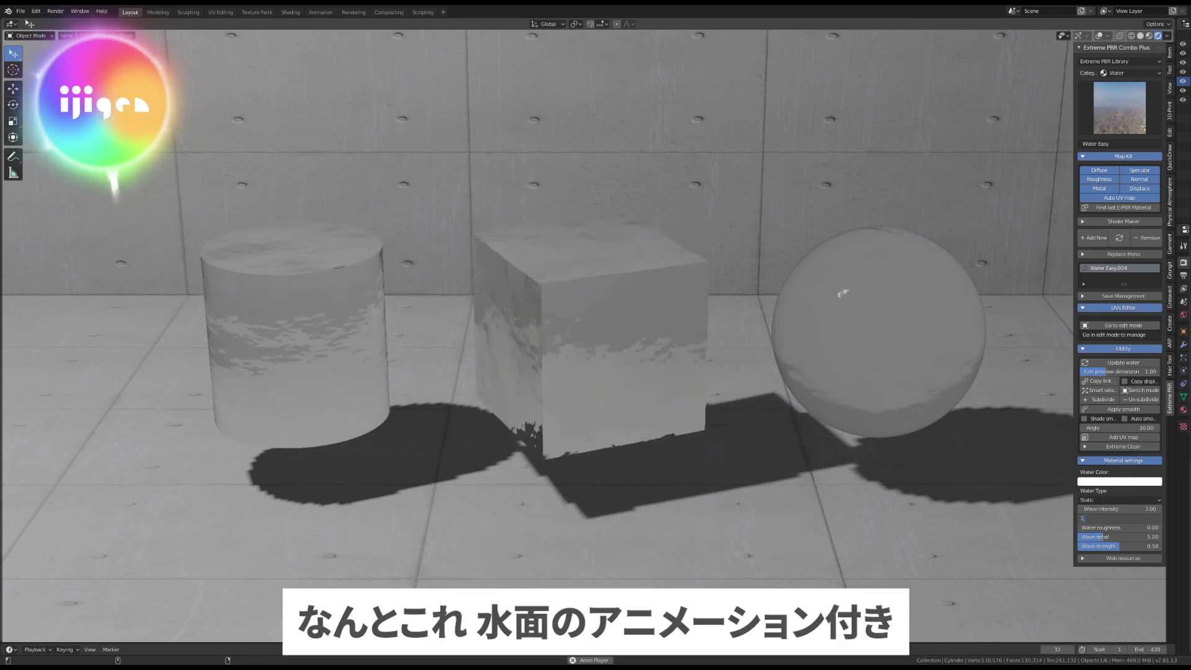
- Set the water material's speed to 10
type("0")
key("Return")
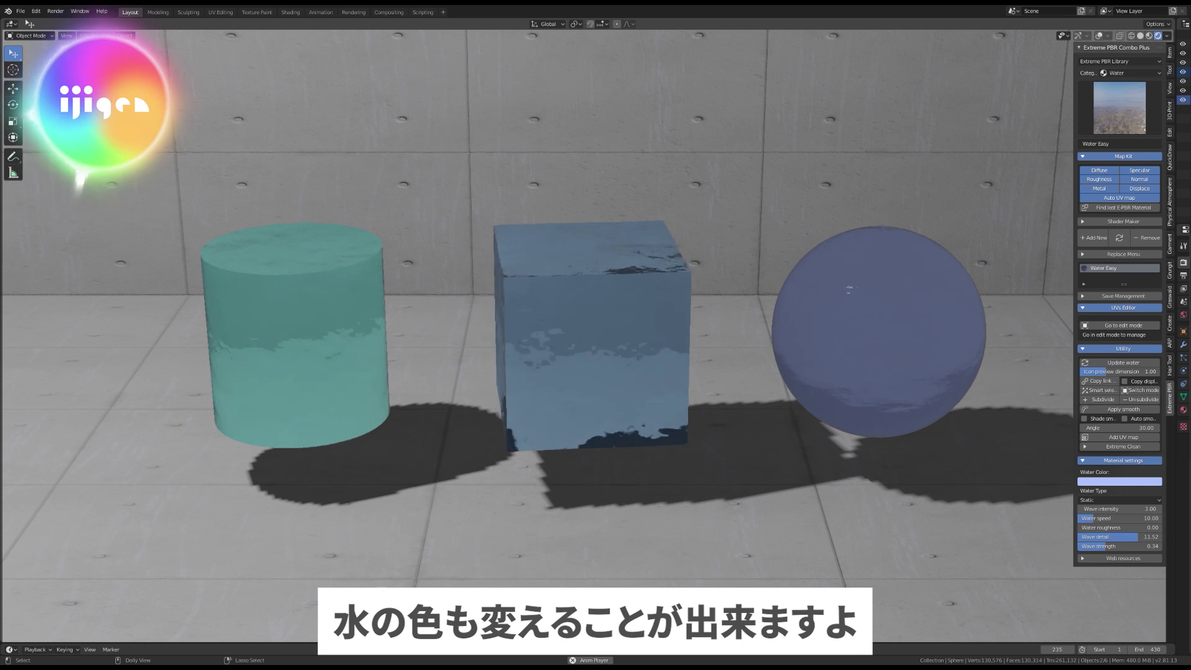